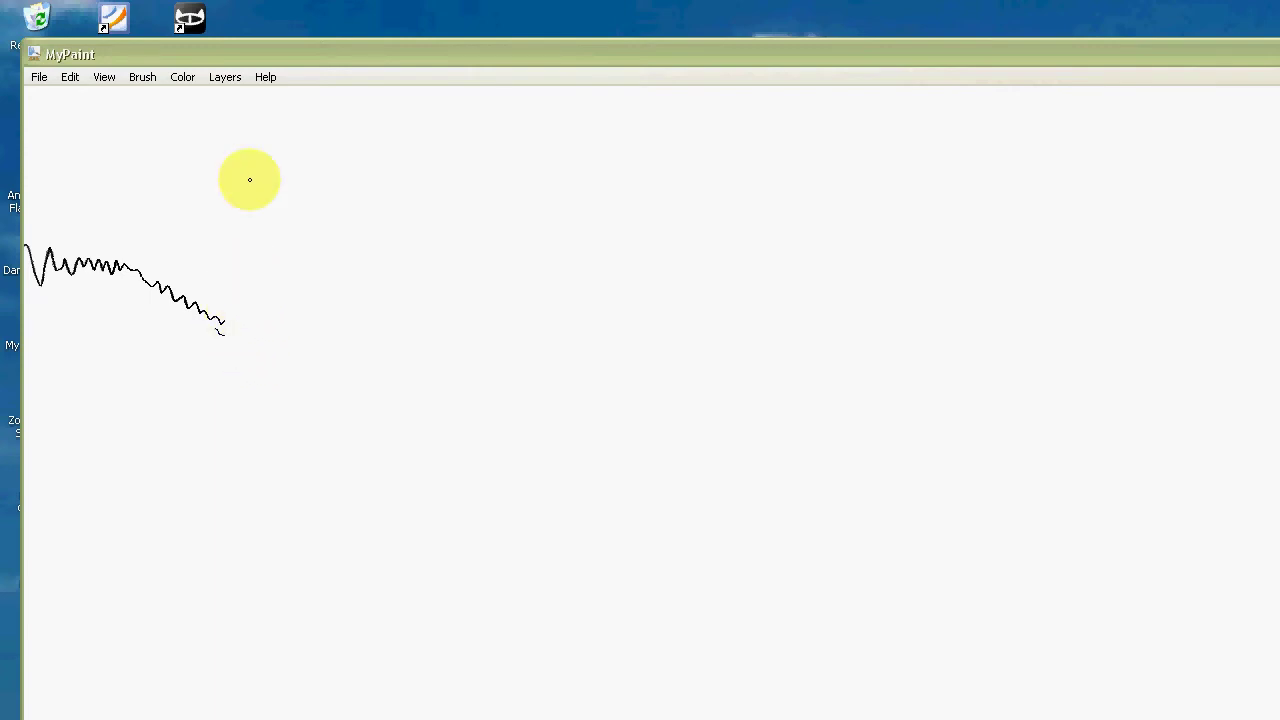
Open Help > Debug > Test input devices and move the Input Device Test window aside
left_click(266, 78)
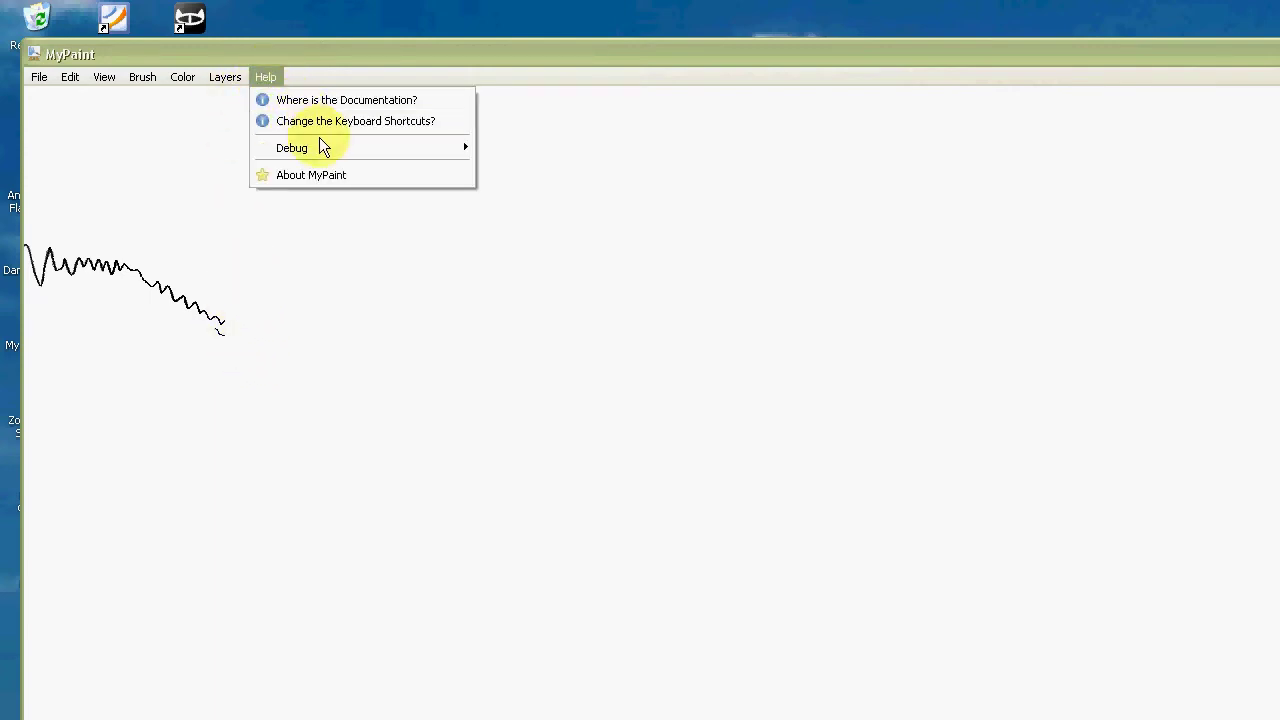
mouse_move(360, 148)
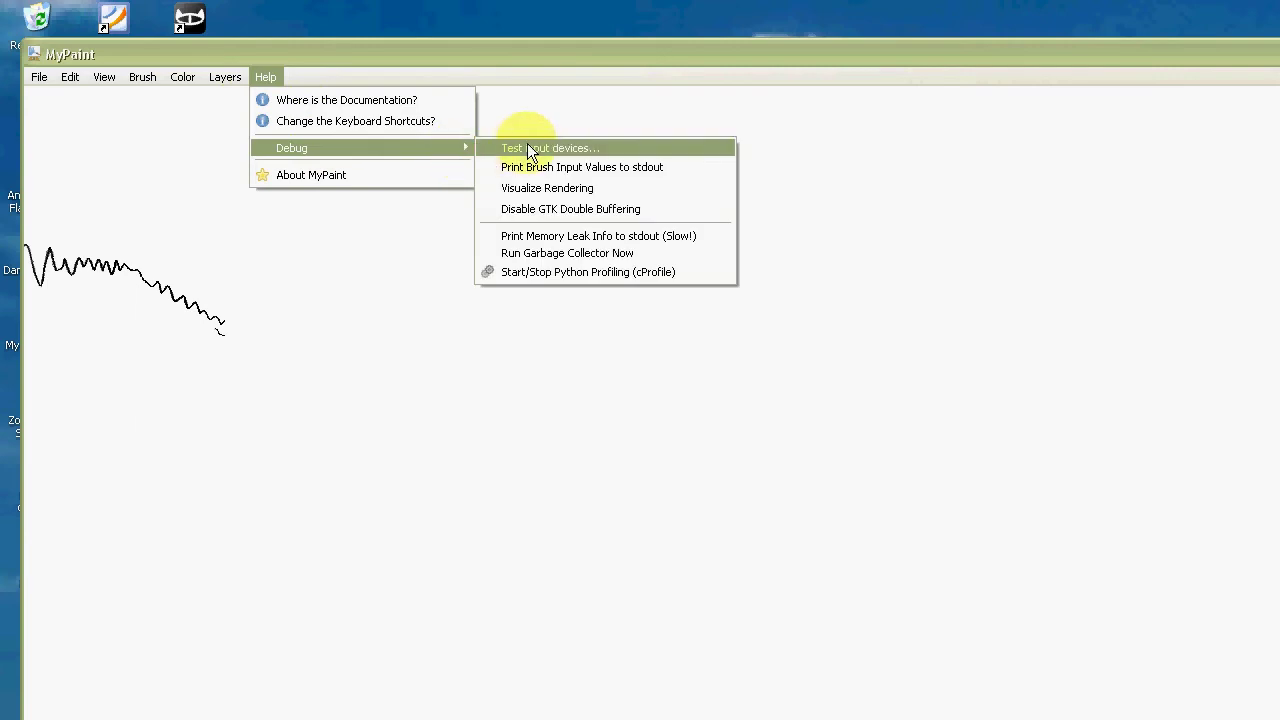
left_click(527, 146)
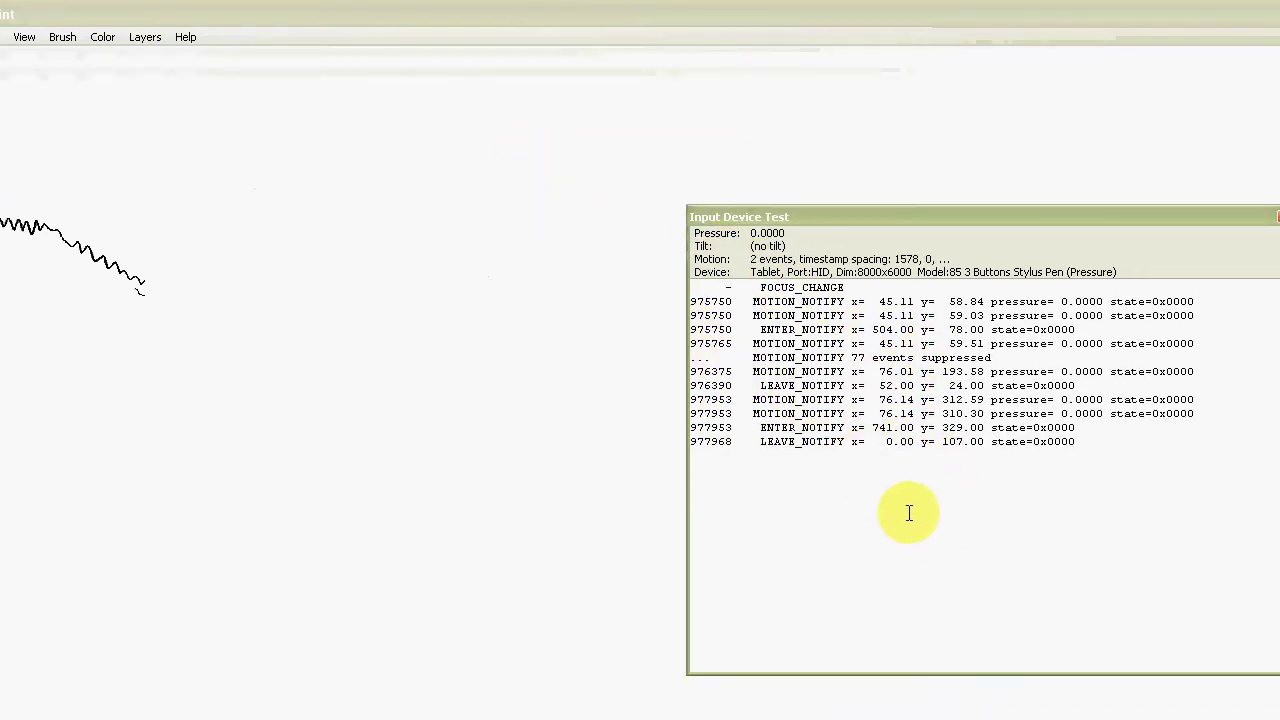
left_click_drag(867, 215, 789, 198)
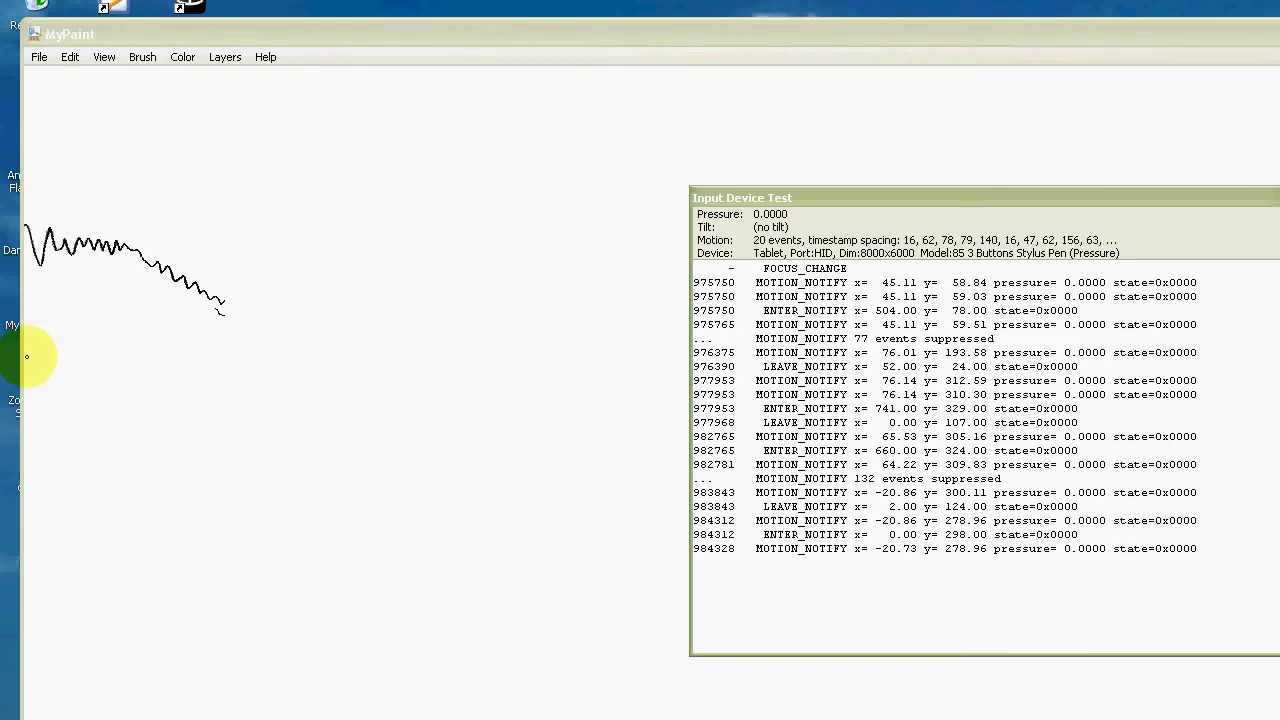
Press the pen on the canvas and draw two short horizontal test strokes from the left edge
left_click(12, 346)
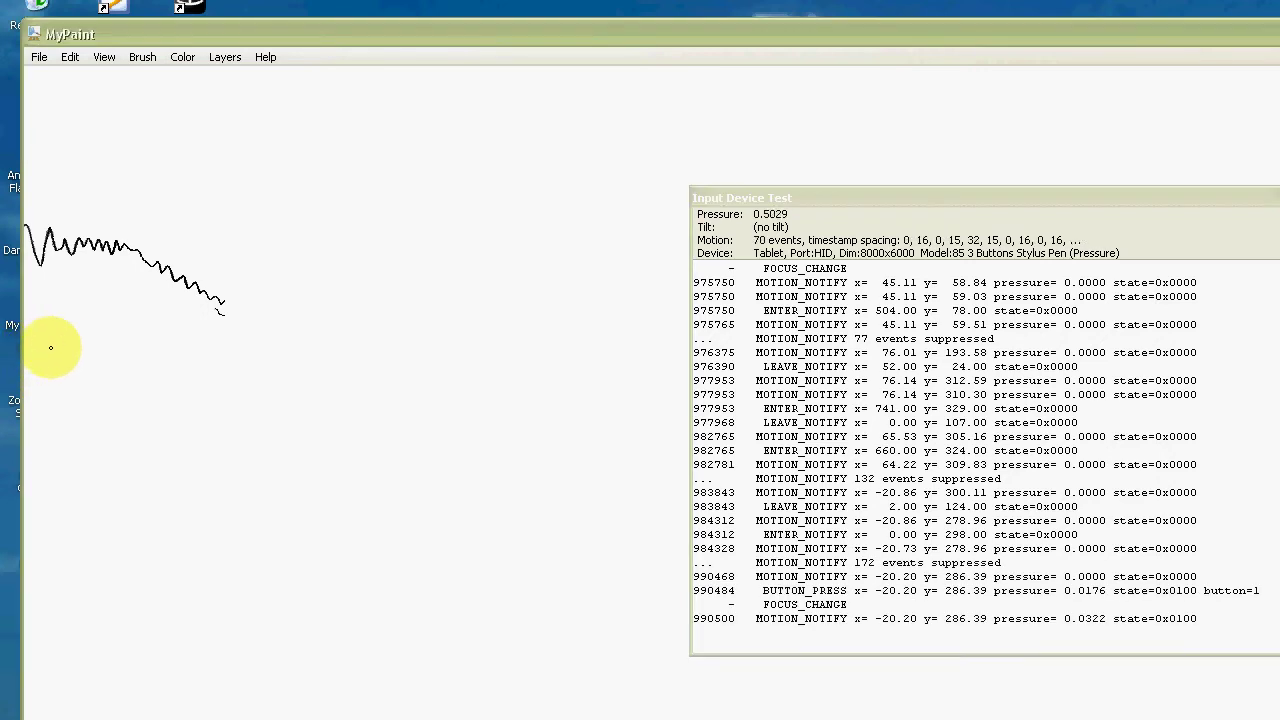
left_click_drag(50, 347, 257, 345)
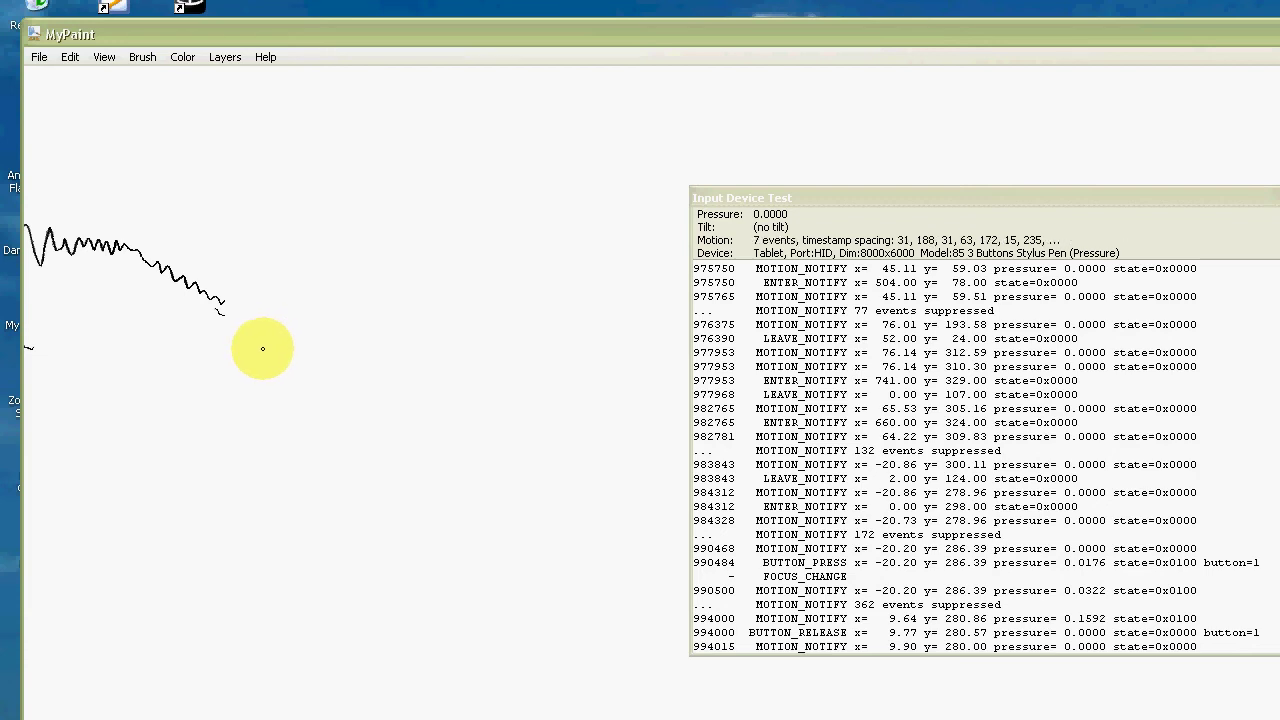
left_click_drag(262, 348, 580, 349)
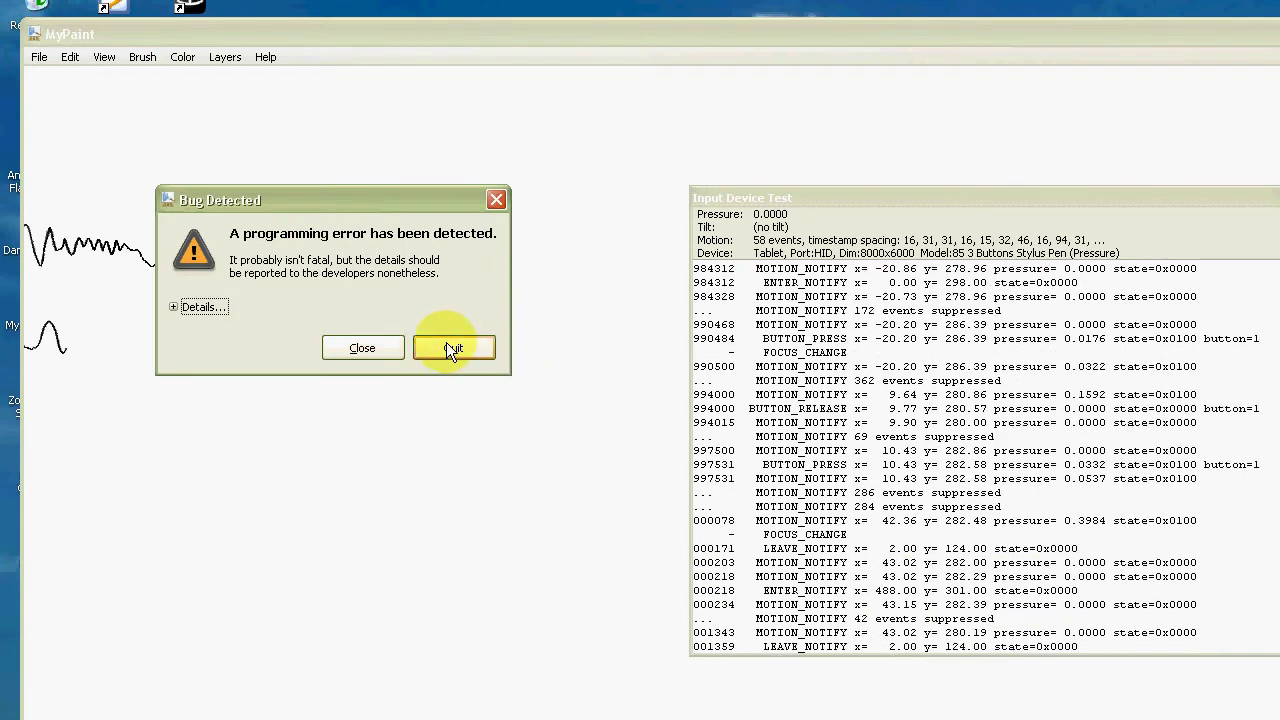
Close the Bug Detected dialog and draw horizontal test strokes toward the right while pressure is logged
left_click(375, 349)
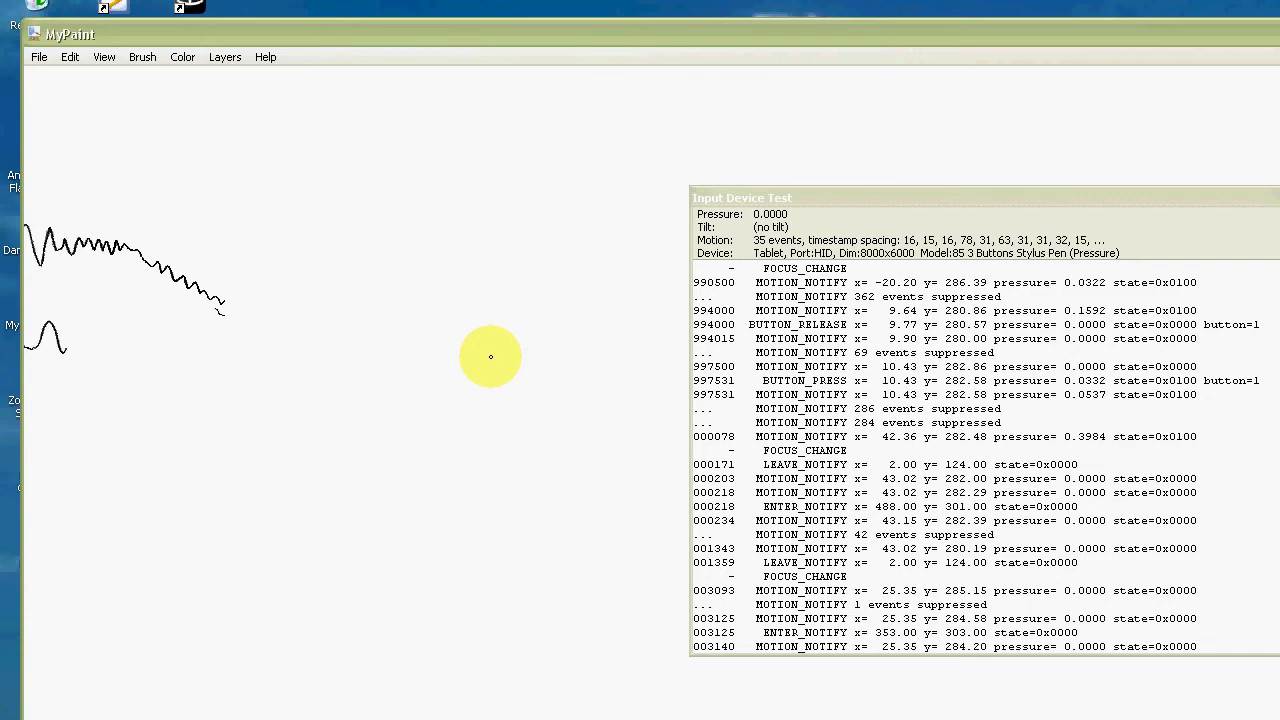
left_click_drag(500, 356, 978, 347)
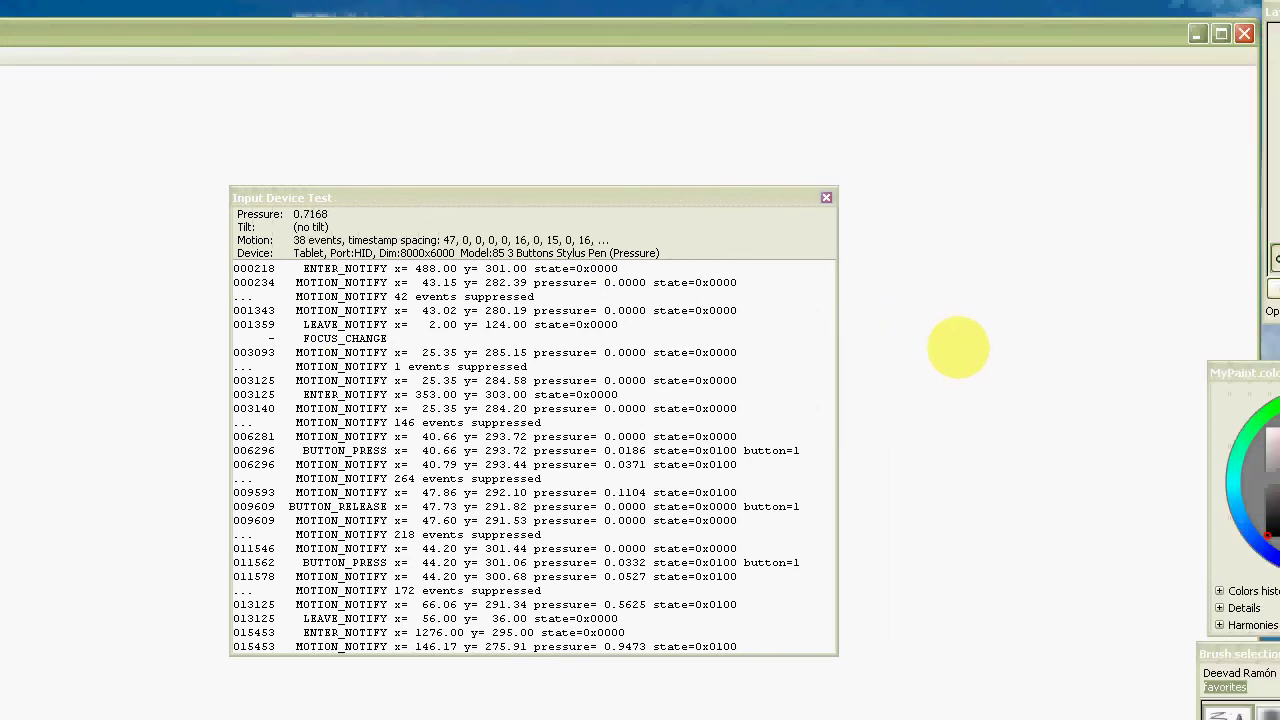
left_click_drag(978, 347, 946, 351)
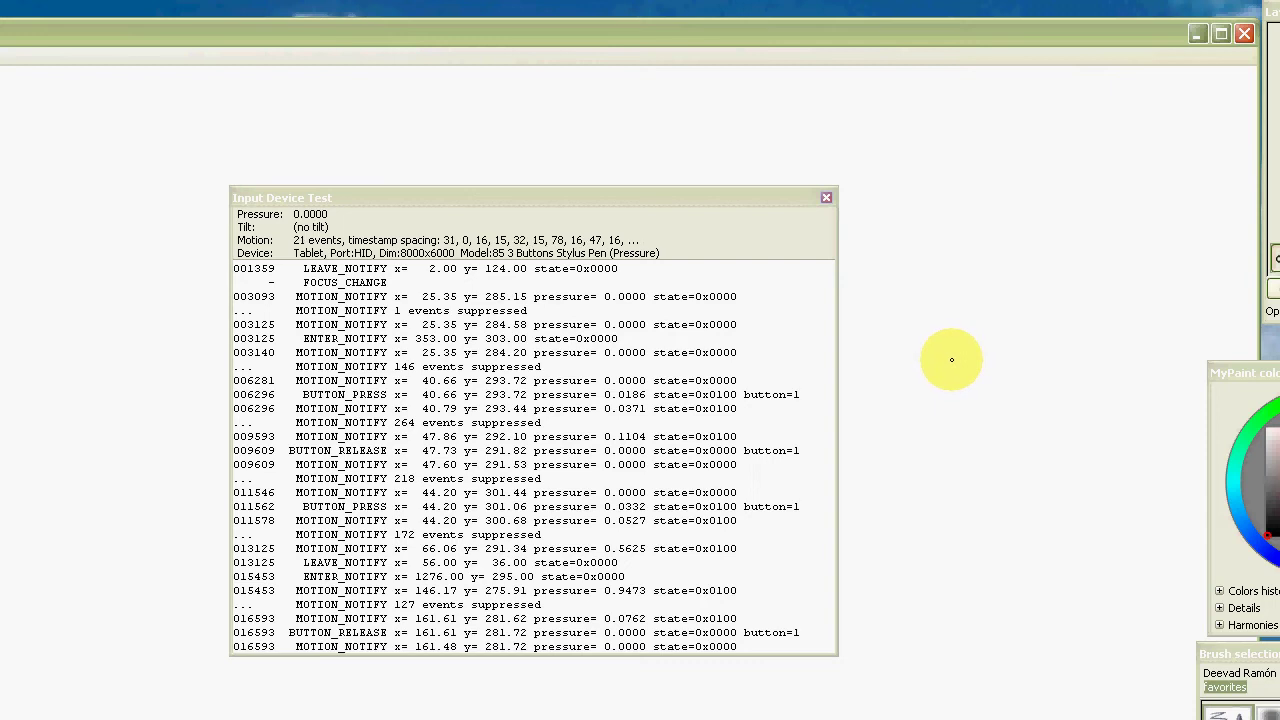
left_click(950, 358)
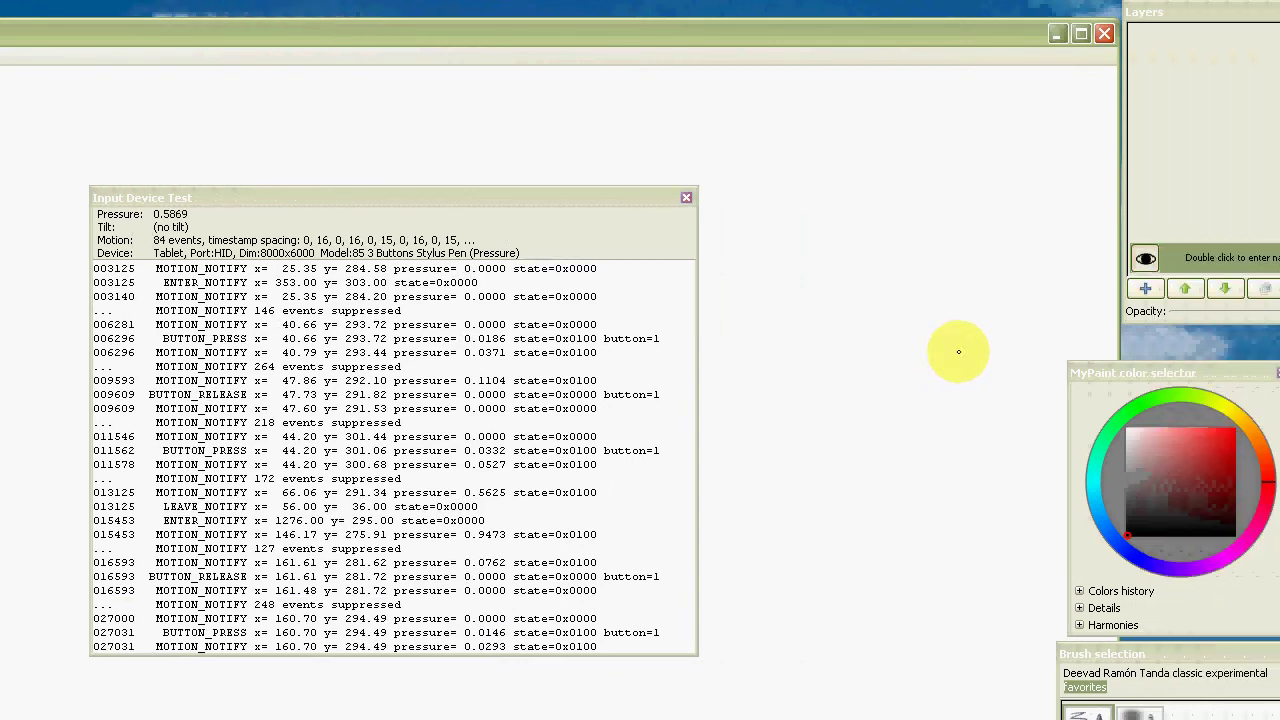
left_click_drag(958, 351, 1256, 334)
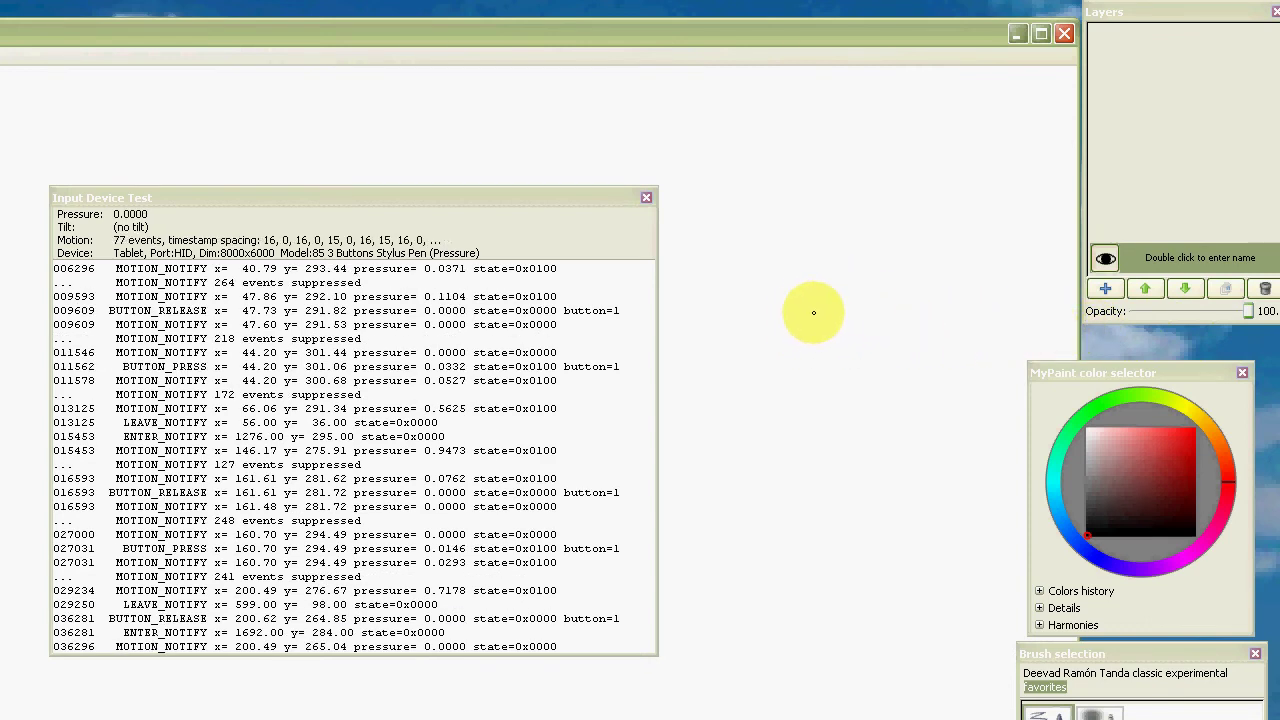
Drag with the tip held down, then tap the pen repeatedly near one spot to log presses and releases
mouse_move(812, 310)
left_mouse_down()
mouse_move(843, 322)
mouse_move(1006, 297)
mouse_move(1070, 310)
mouse_move(1100, 258)
mouse_move(1072, 318)
left_mouse_up()
left_click(1072, 318)
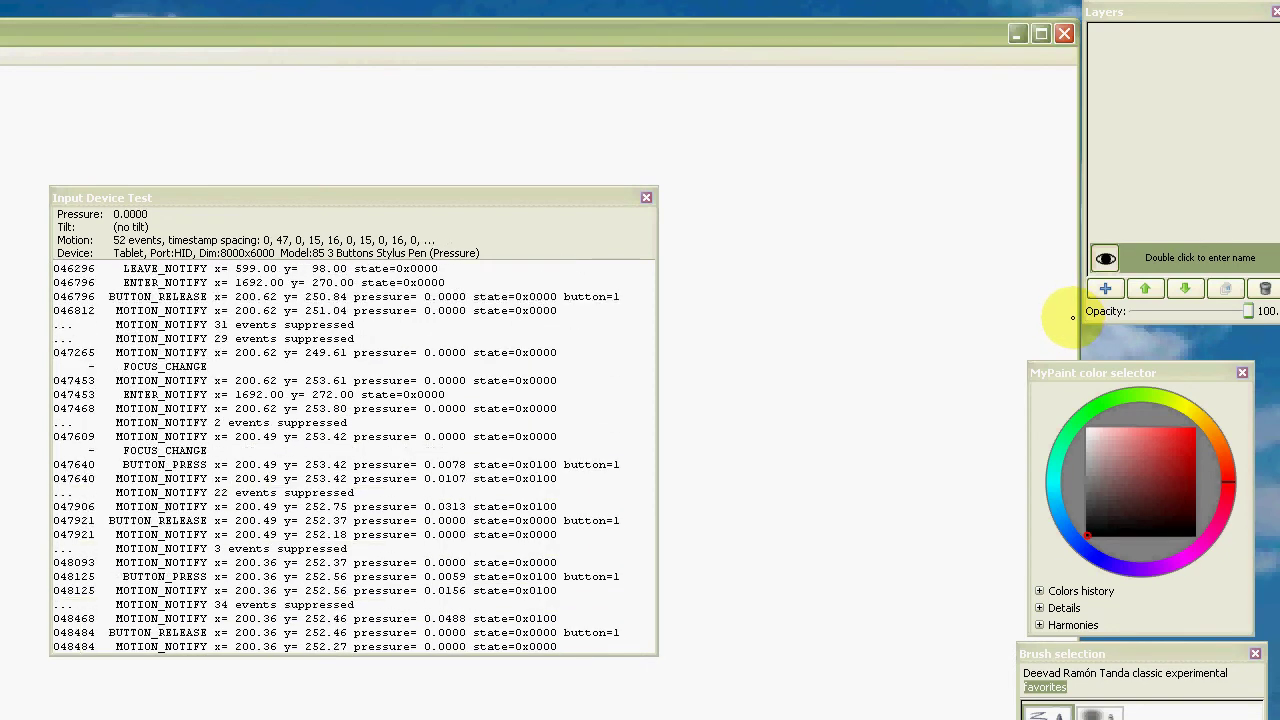
left_click(1076, 331)
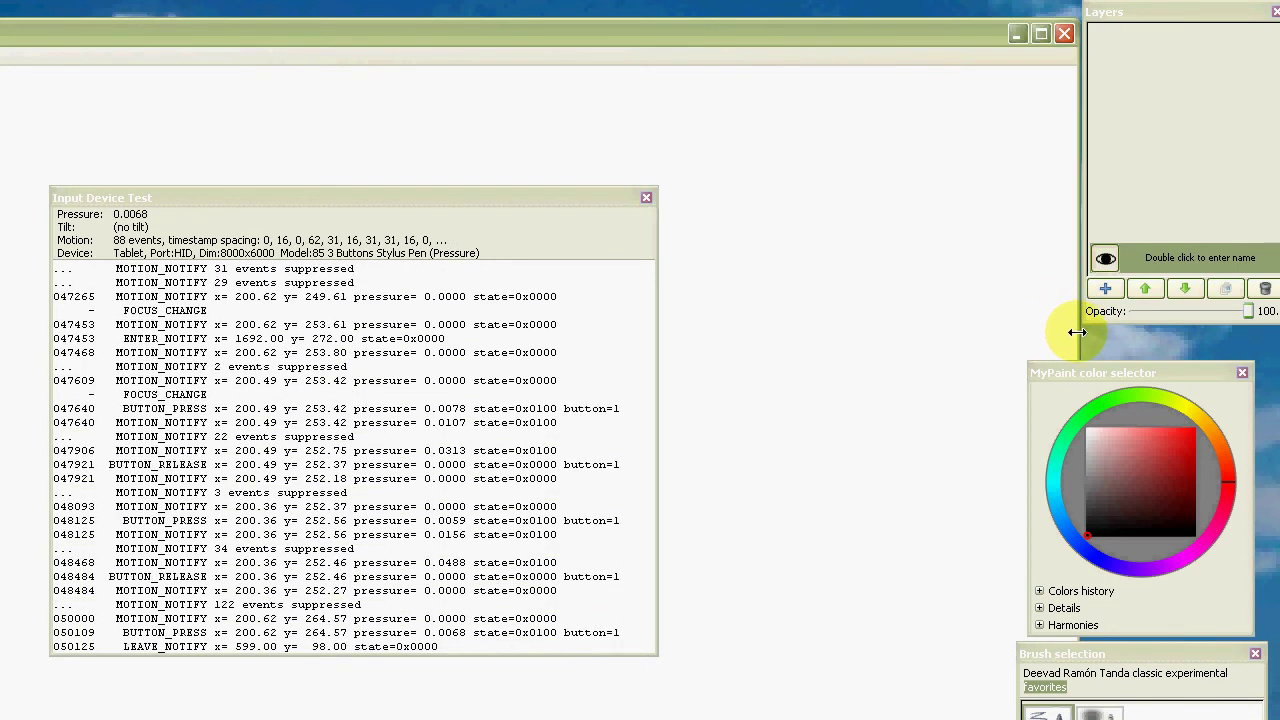
left_click_drag(1076, 331, 1070, 335)
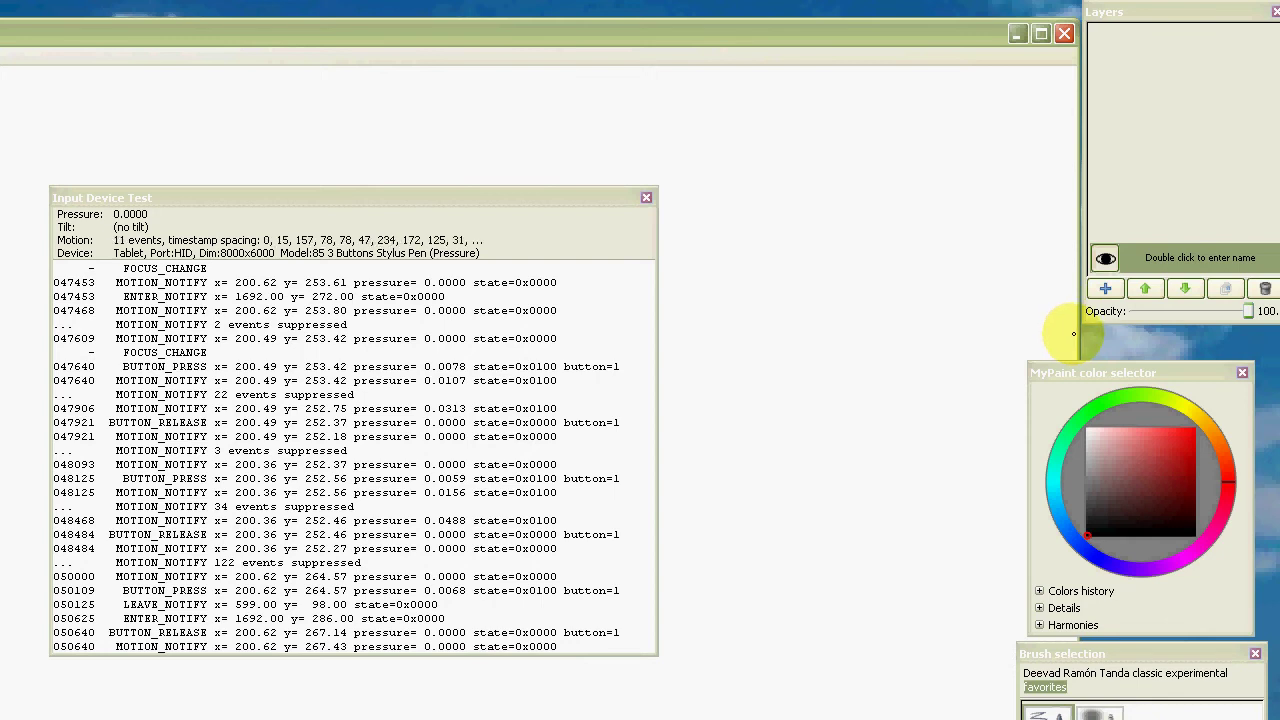
left_click(1094, 336)
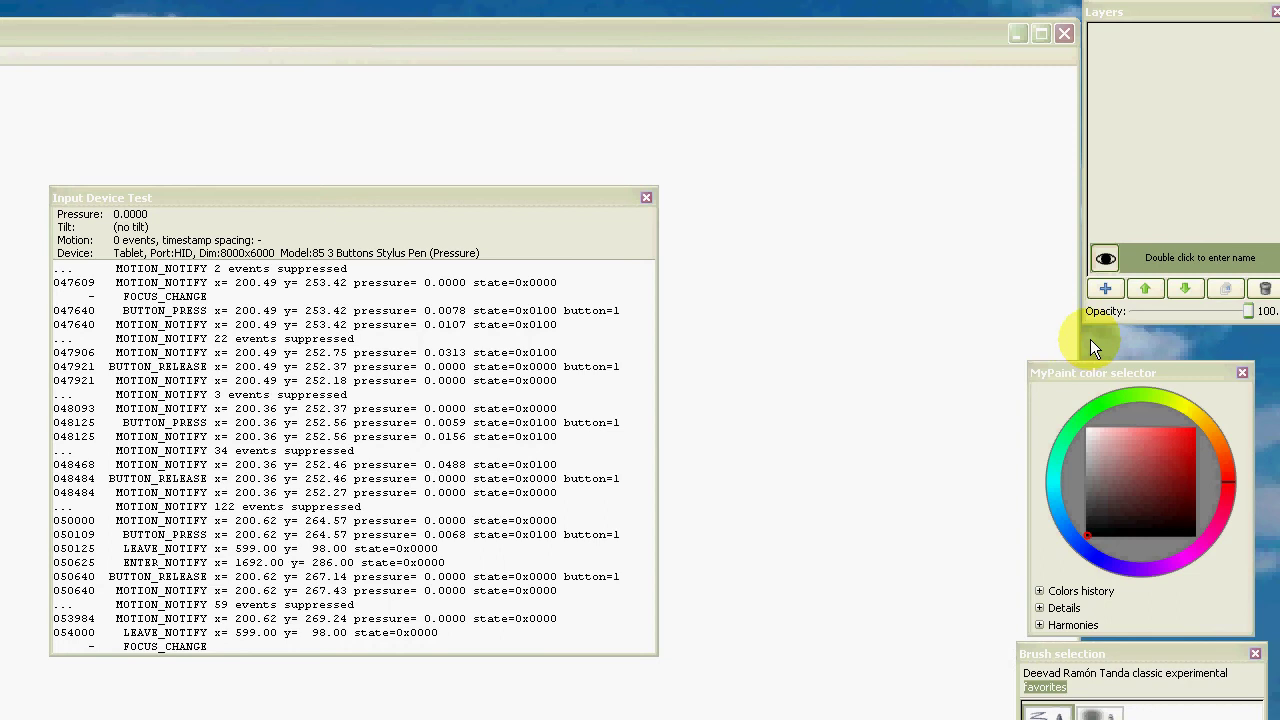
left_click(1090, 336)
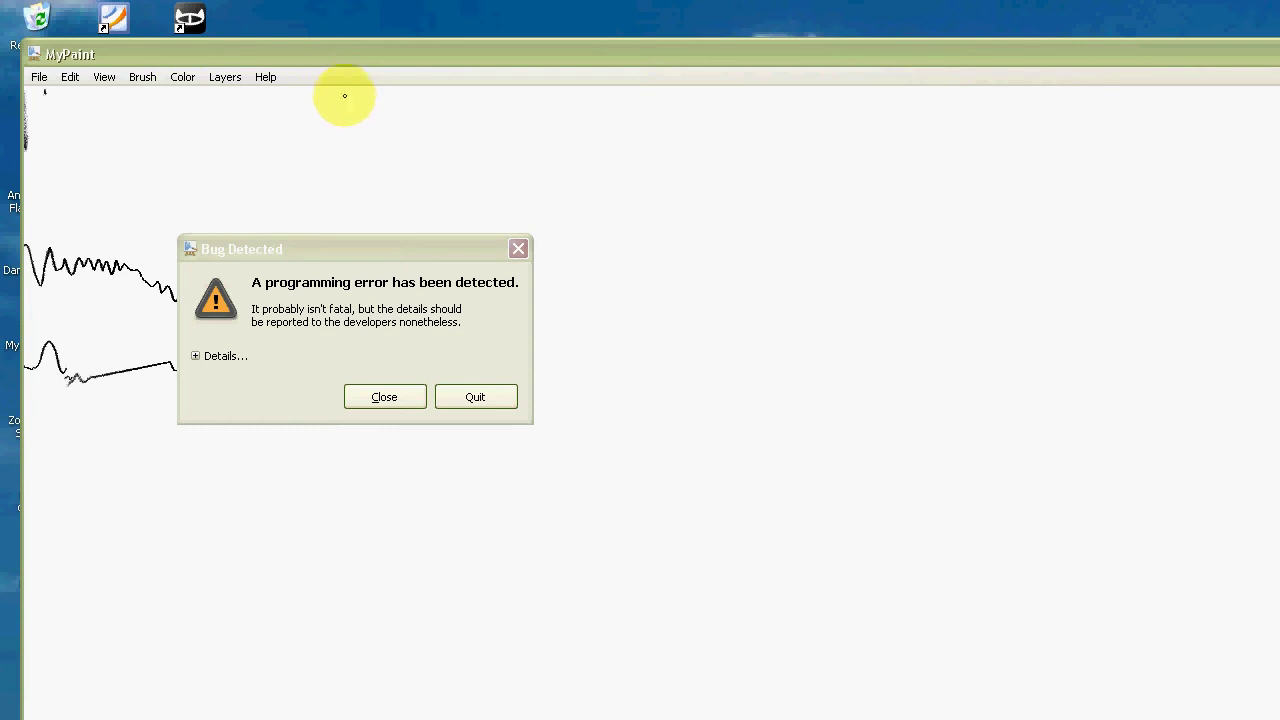
Close the bug dialog, draw a long vertical stroke down the left, then a stroke rightward
left_click(402, 399)
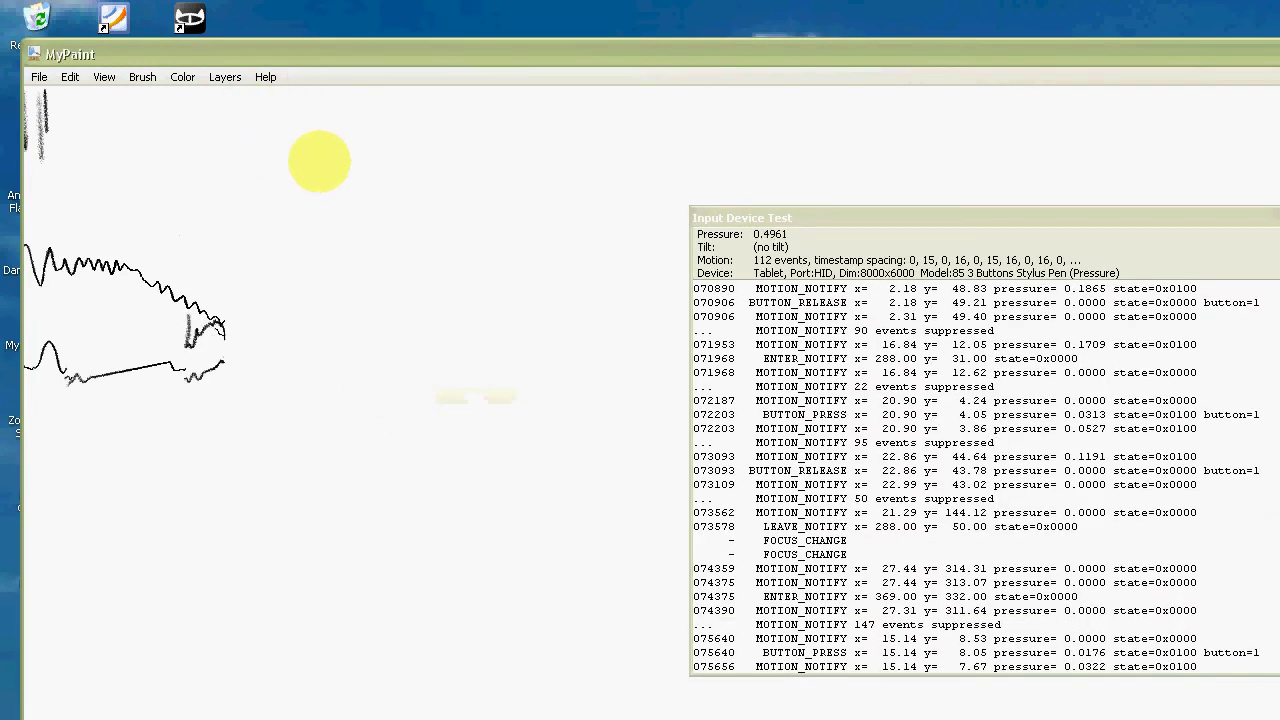
left_click_drag(317, 160, 391, 471)
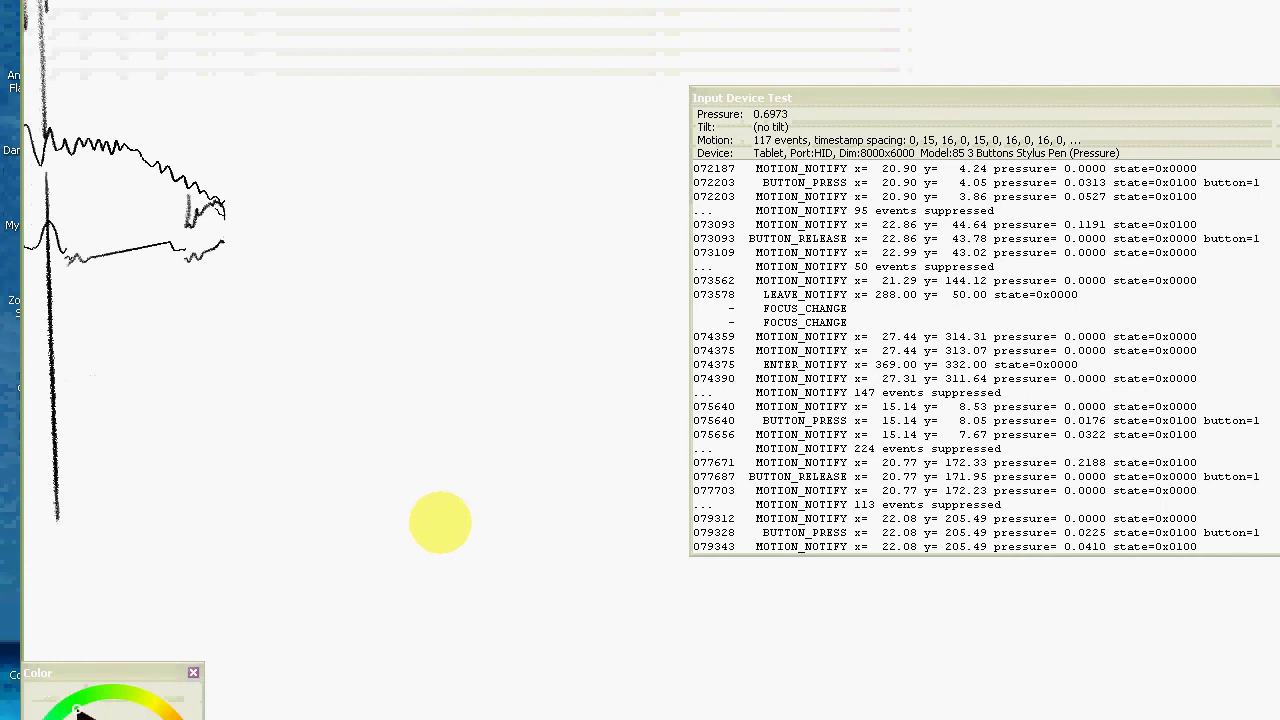
left_click_drag(391, 471, 456, 530)
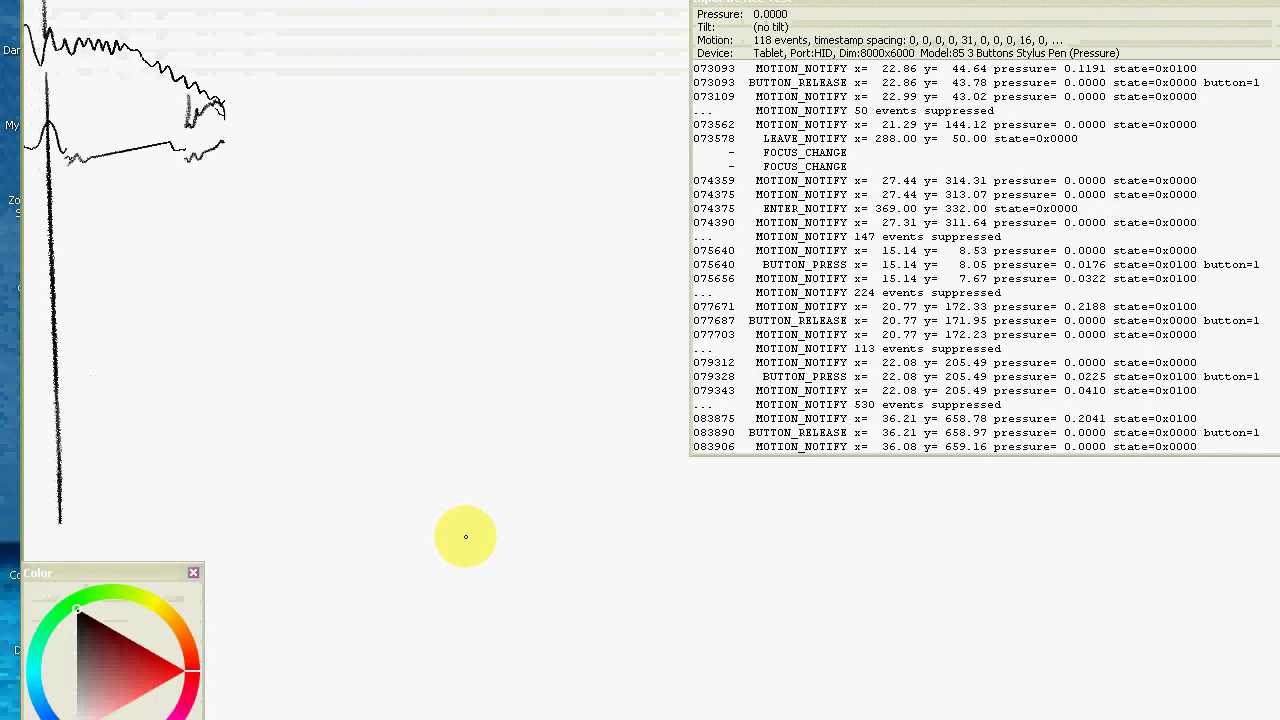
left_click(465, 539)
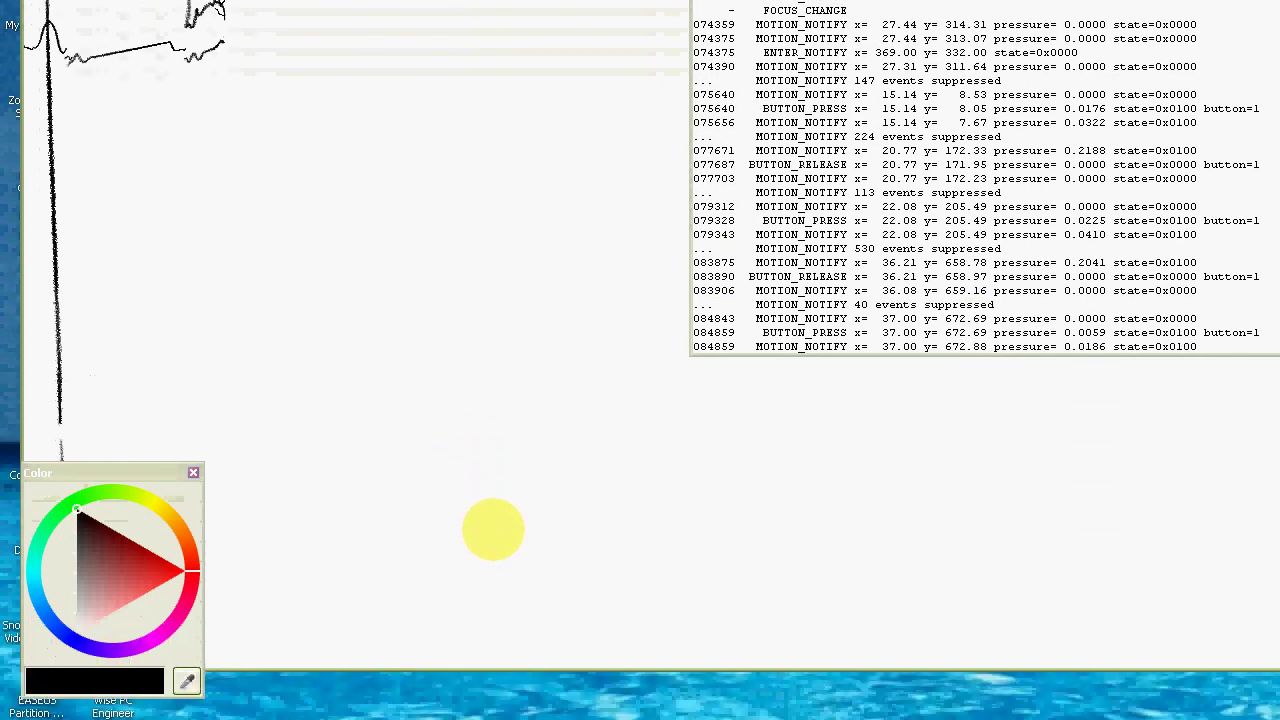
left_click_drag(465, 539, 502, 545)
left_click_drag(514, 584, 512, 593)
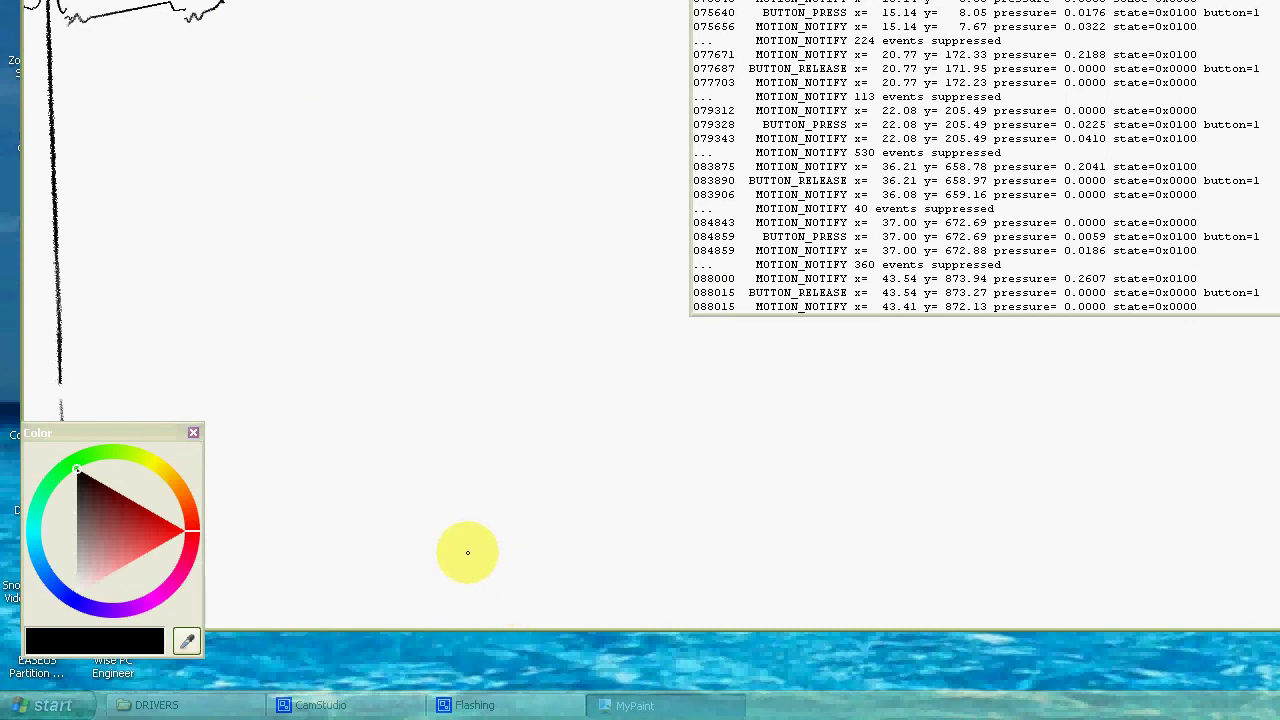
left_click(540, 155)
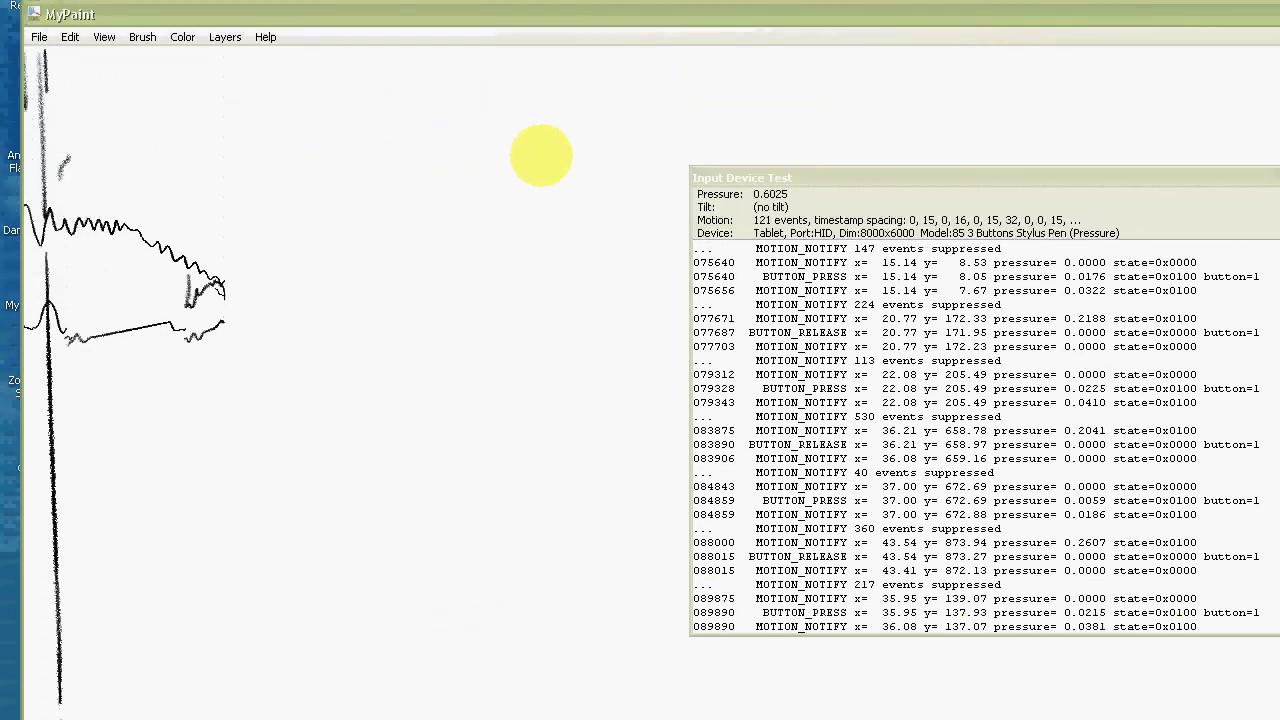
left_click_drag(540, 155, 985, 183)
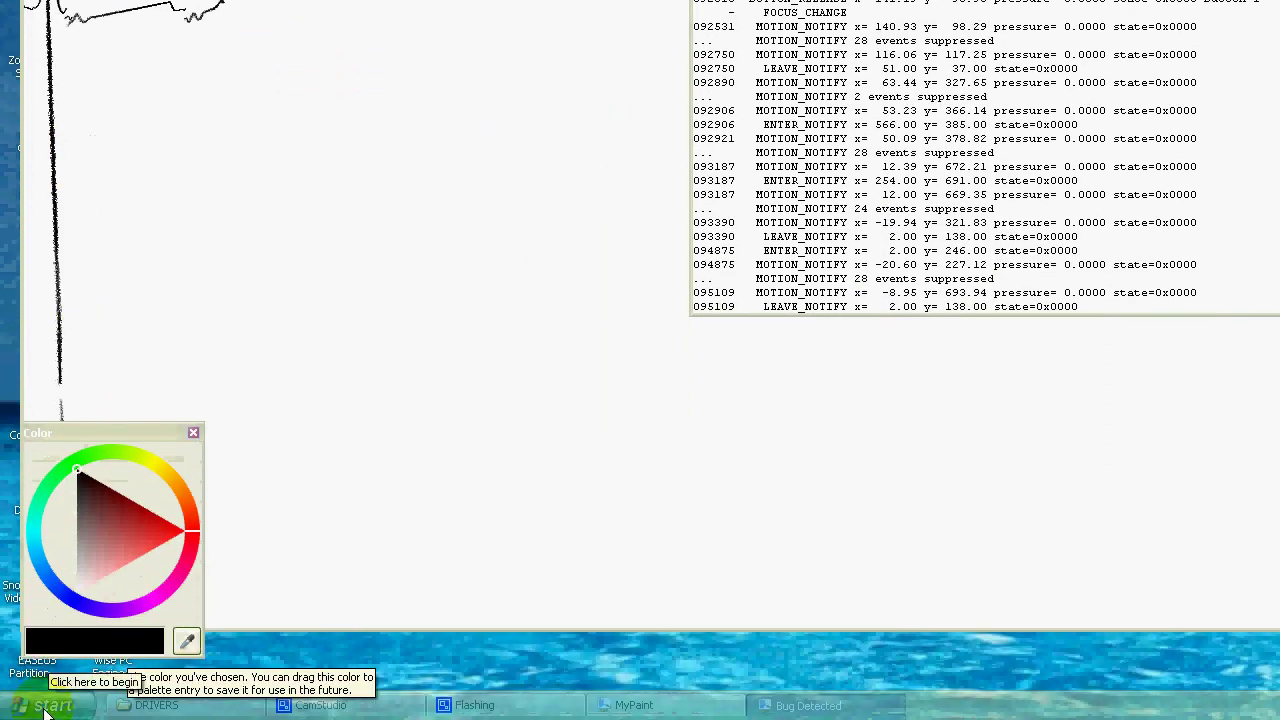
Browse Start > All Programs to launch Microsoft Paint, then bring the screen recorder forward
left_click(50, 708)
left_click(118, 632)
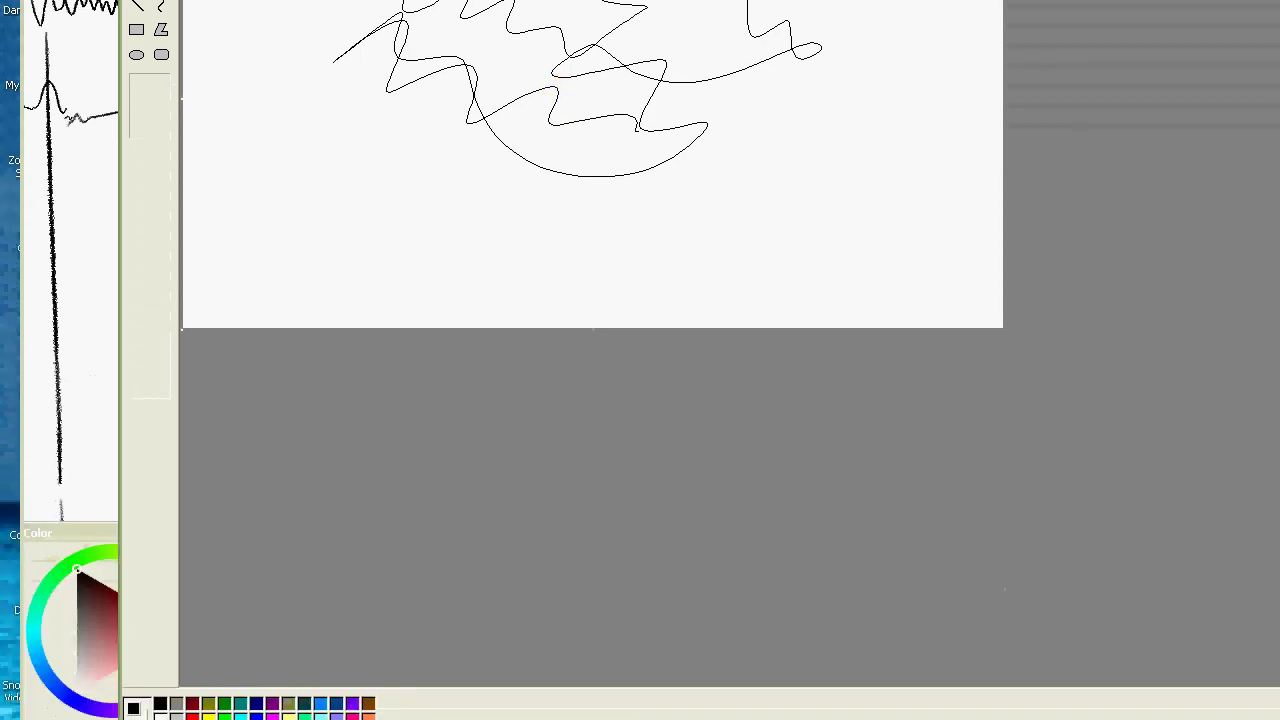
left_click(393, 710)
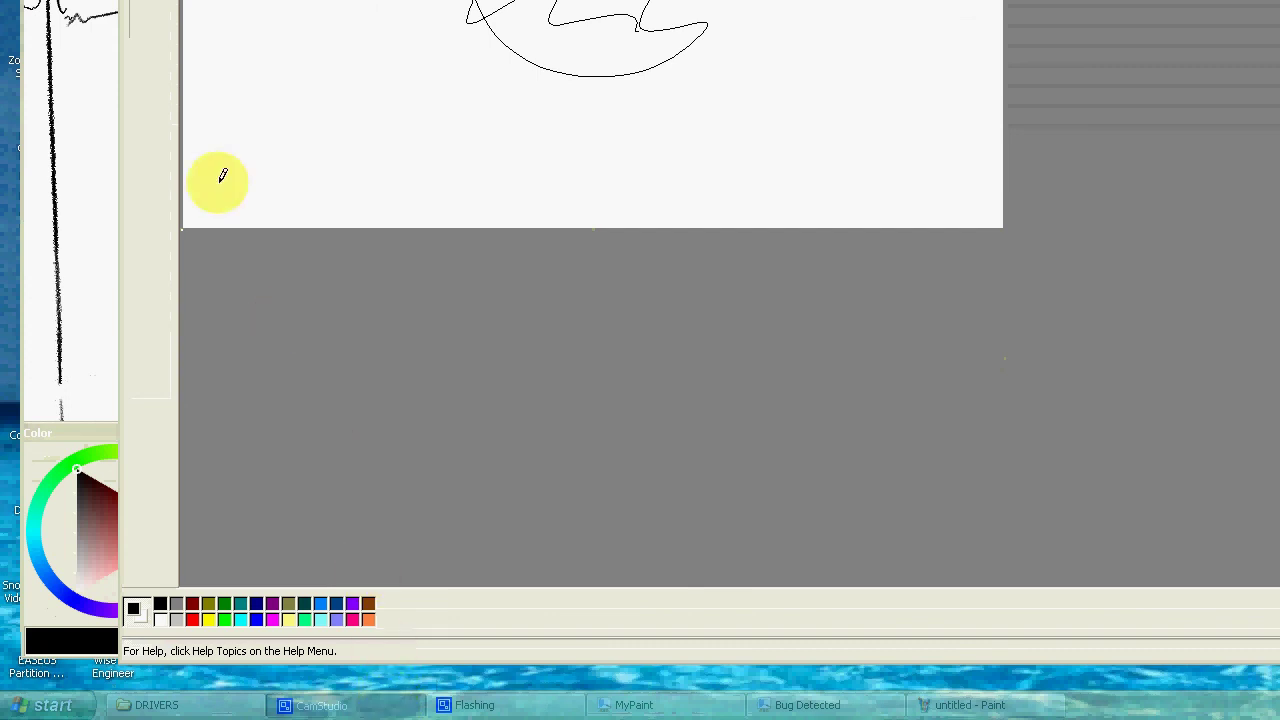